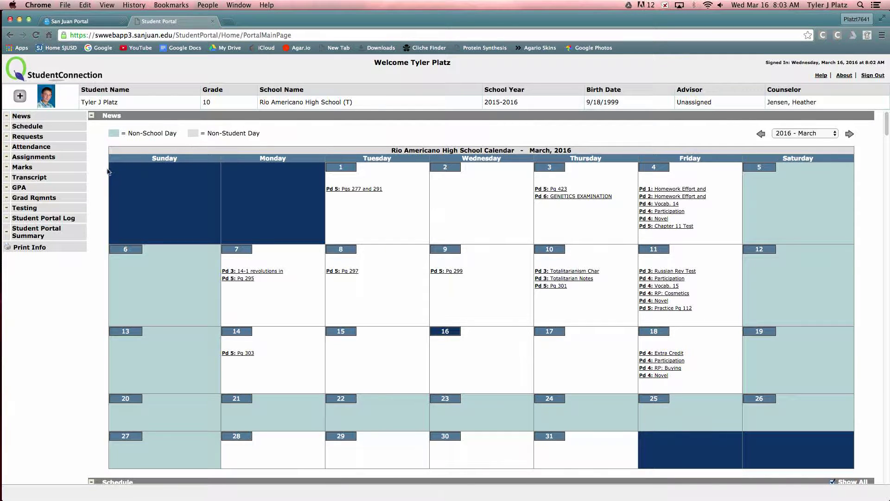
# Go to the Assignments page showing per-class scores and current semester grades
pyautogui.click(33, 157)
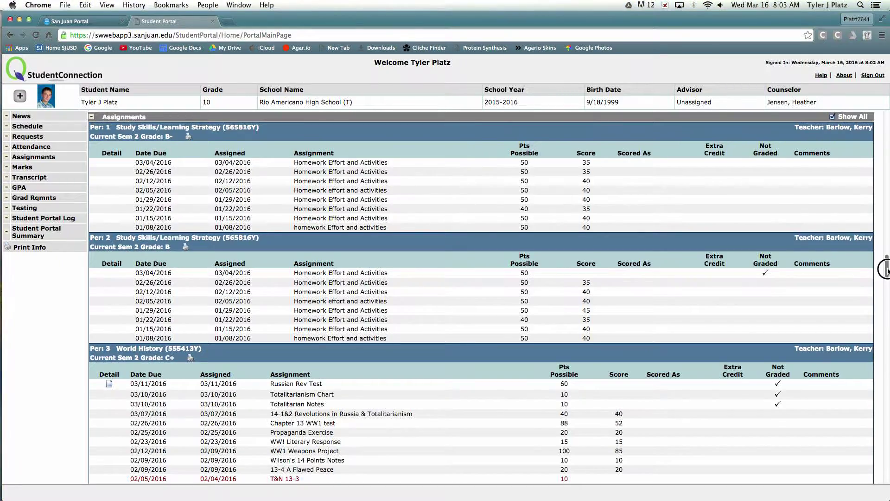
pyautogui.scroll(3, 885, 268)
pyautogui.moveTo(886, 263)
pyautogui.mouseDown()
pyautogui.moveTo(880, 140)
pyautogui.moveTo(871, 122)
pyautogui.mouseUp()
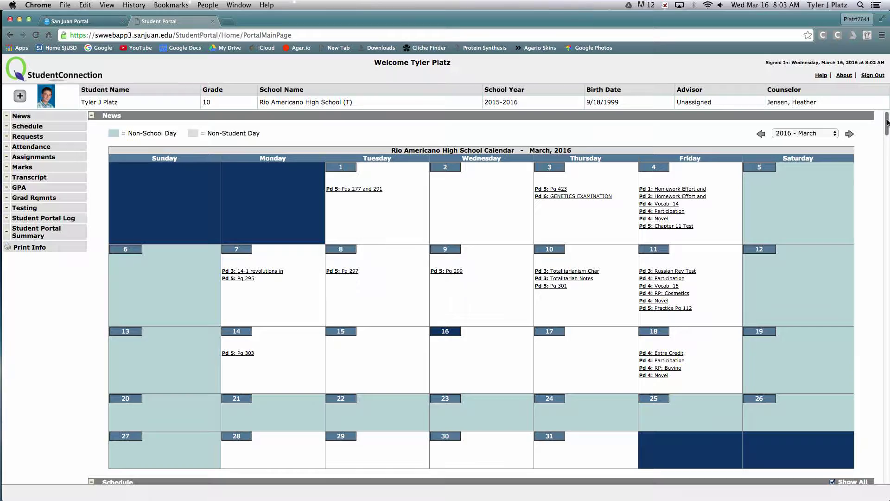
pyautogui.moveTo(886, 120); pyautogui.dragTo(886, 265)
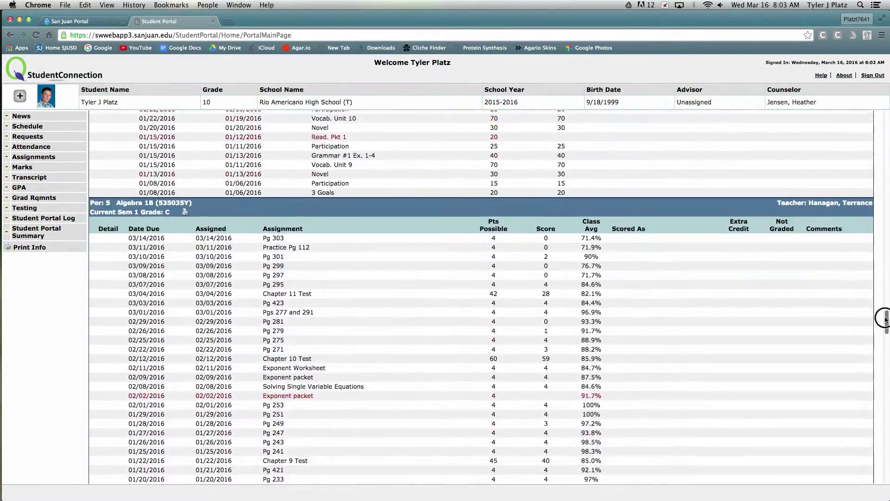
pyautogui.moveTo(883, 318)
pyautogui.mouseDown()
pyautogui.moveTo(869, 364)
pyautogui.moveTo(874, 387)
pyautogui.moveTo(879, 324)
pyautogui.mouseUp()
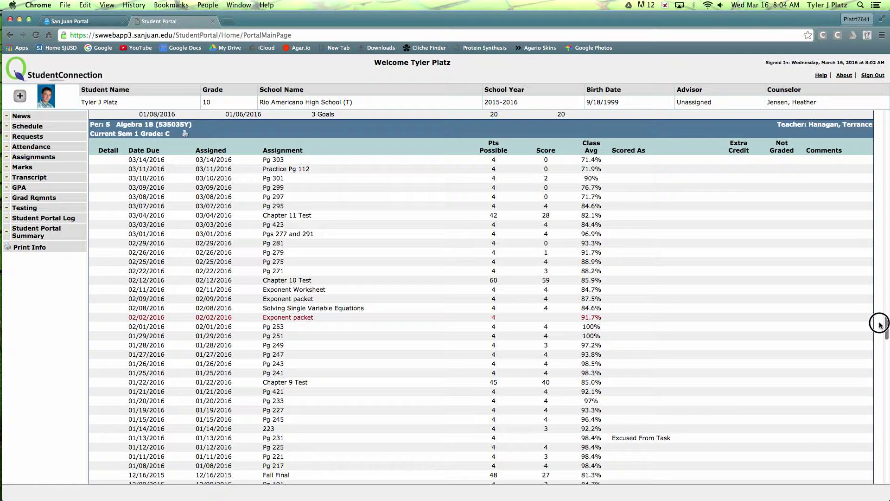
pyautogui.moveTo(880, 324); pyautogui.dragTo(879, 321)
pyautogui.scroll(-3, 879, 321)
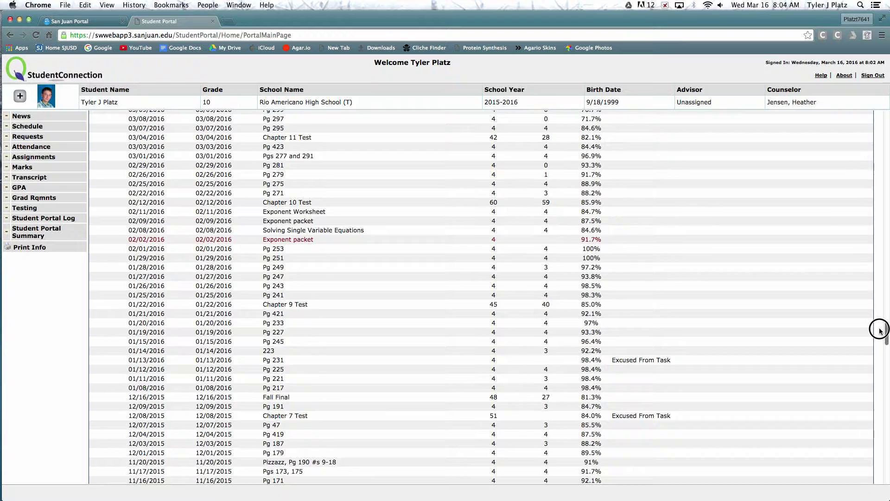
pyautogui.scroll(3, 880, 322)
# Scroll to the Period 4 English 2 assignments, graded A (95.8%)
pyautogui.moveTo(879, 321)
pyautogui.mouseDown()
pyautogui.moveTo(878, 282)
pyautogui.moveTo(877, 291)
pyautogui.mouseUp()
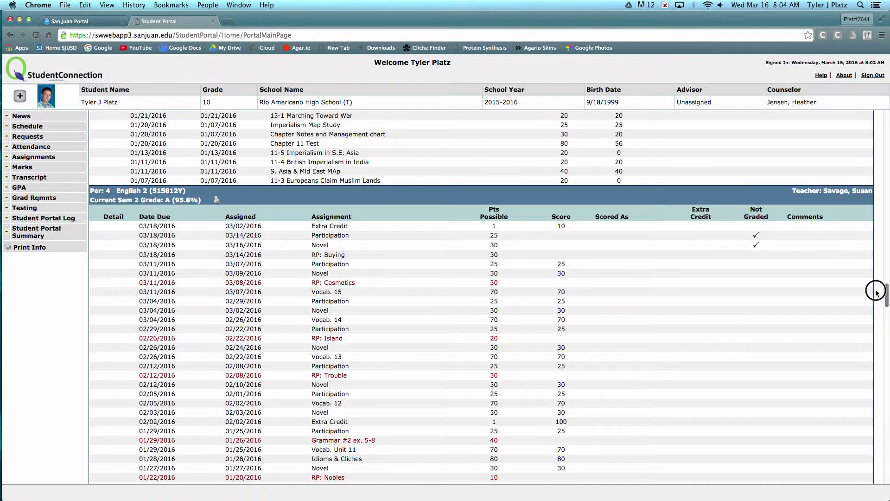
pyautogui.moveTo(875, 292); pyautogui.dragTo(875, 295)
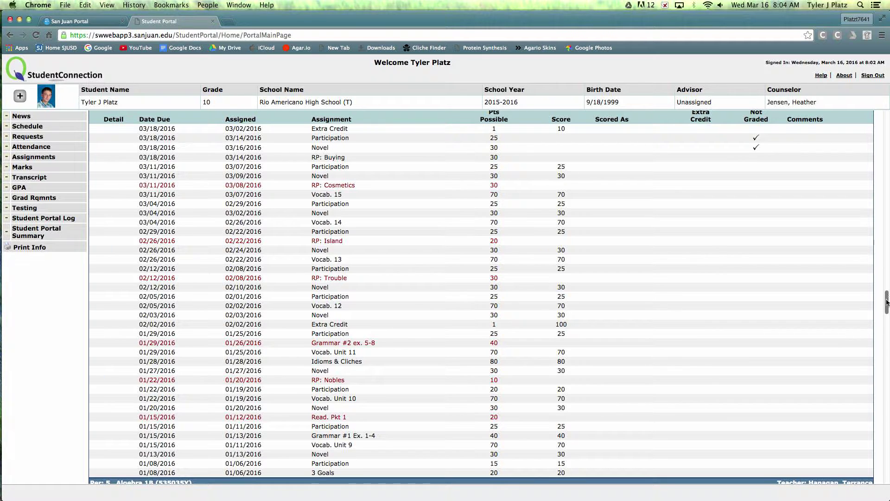
pyautogui.moveTo(887, 304); pyautogui.dragTo(886, 276)
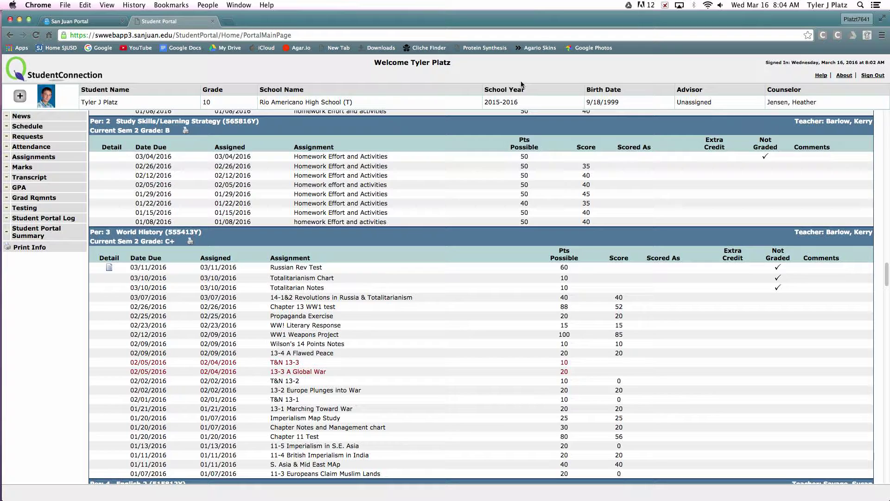
# Minimize the Student Portal window and bring up QuickTime Player's screen recording
pyautogui.click(19, 20)
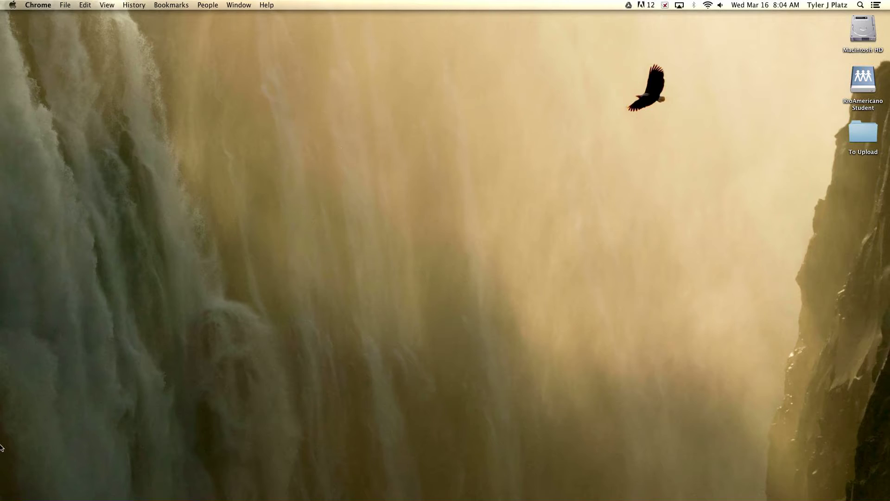
pyautogui.moveTo(32, 397)
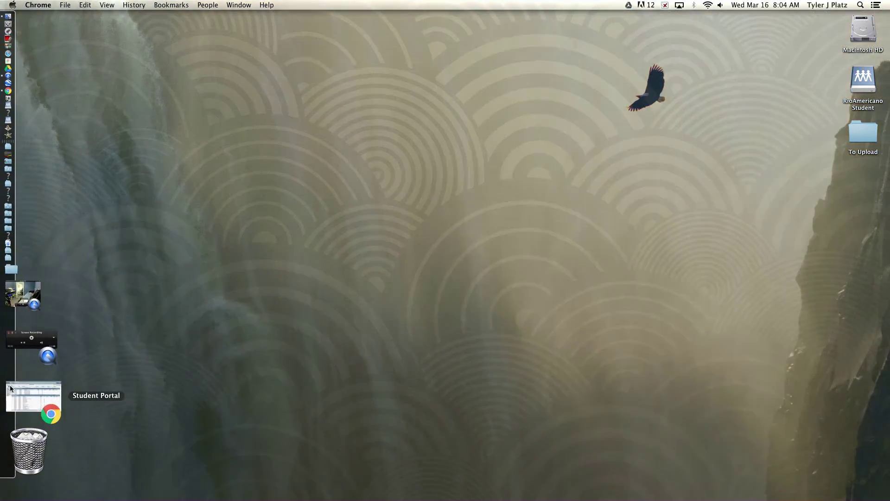
pyautogui.click(21, 393)
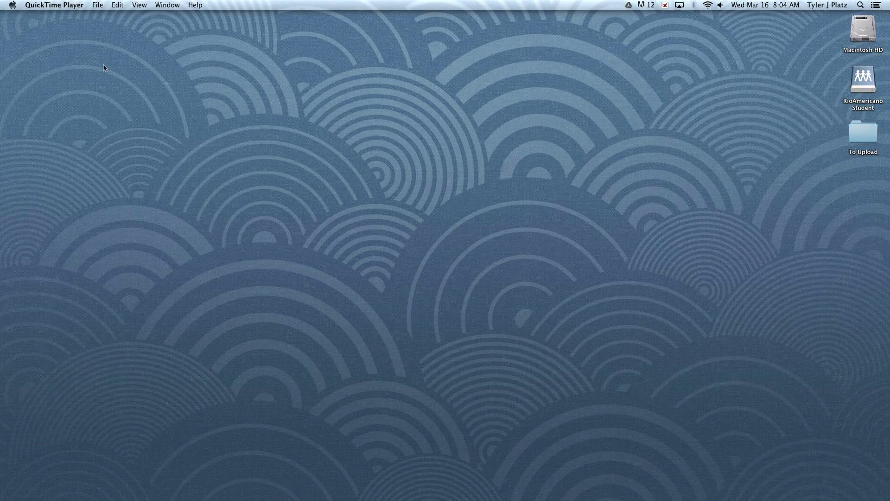